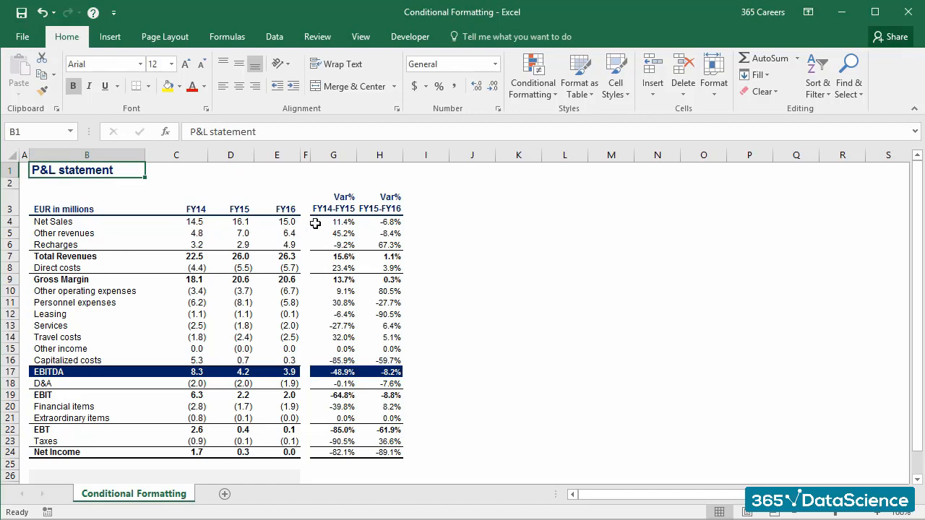
Step: Start a custom icon-set formatting rule using the three traffic lights for the variance cells G4:H24
left_click_drag(325, 222, 388, 450)
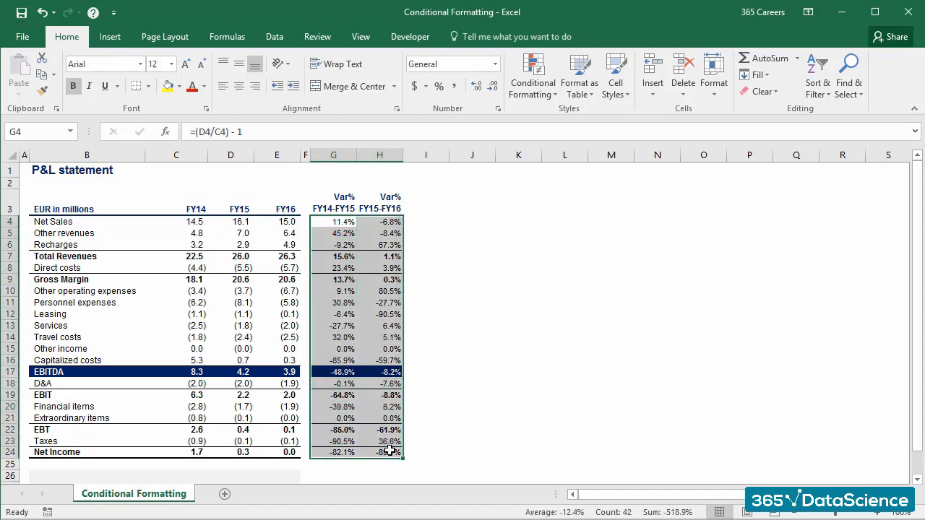
left_click(543, 97)
left_click(545, 98)
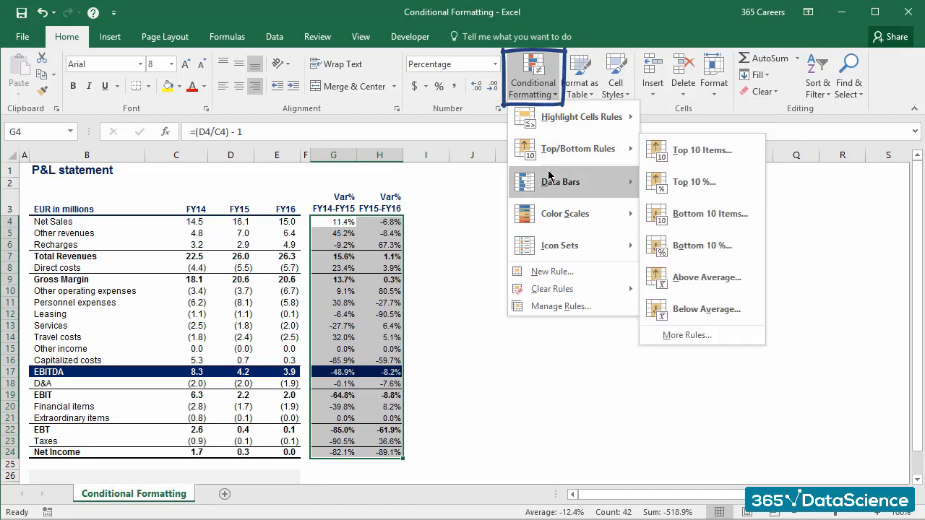
mouse_move(548, 177)
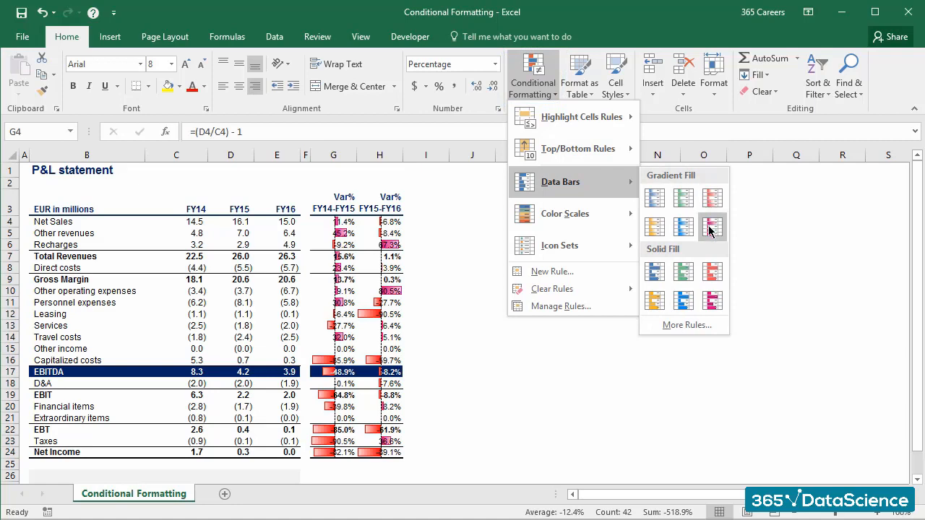
mouse_move(620, 217)
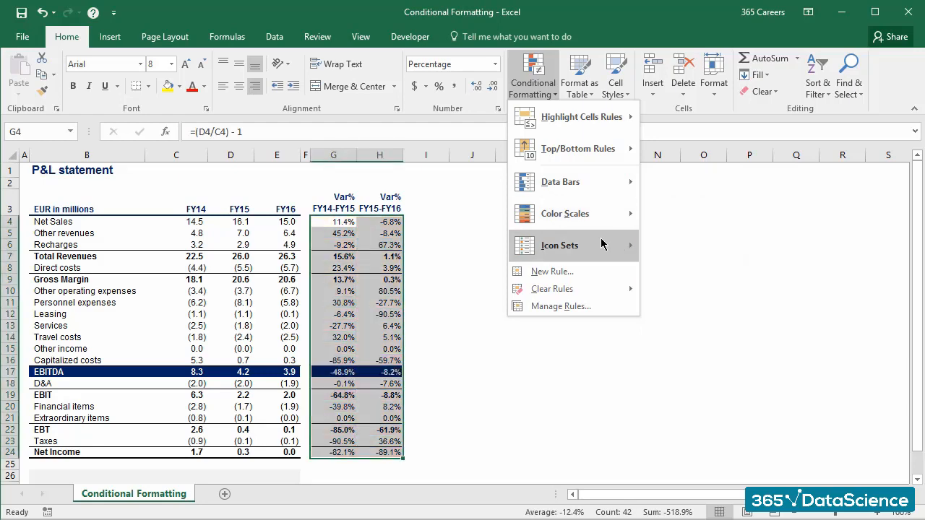
mouse_move(602, 244)
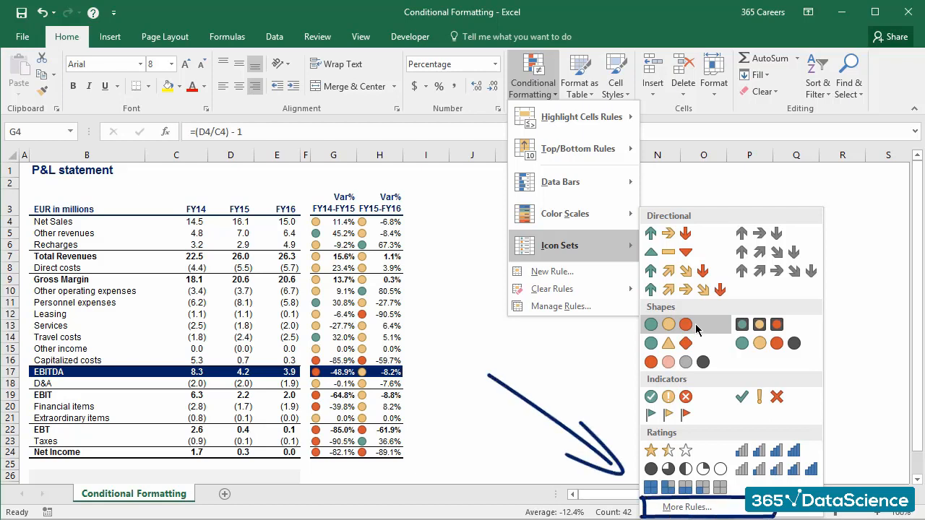
left_click(726, 509)
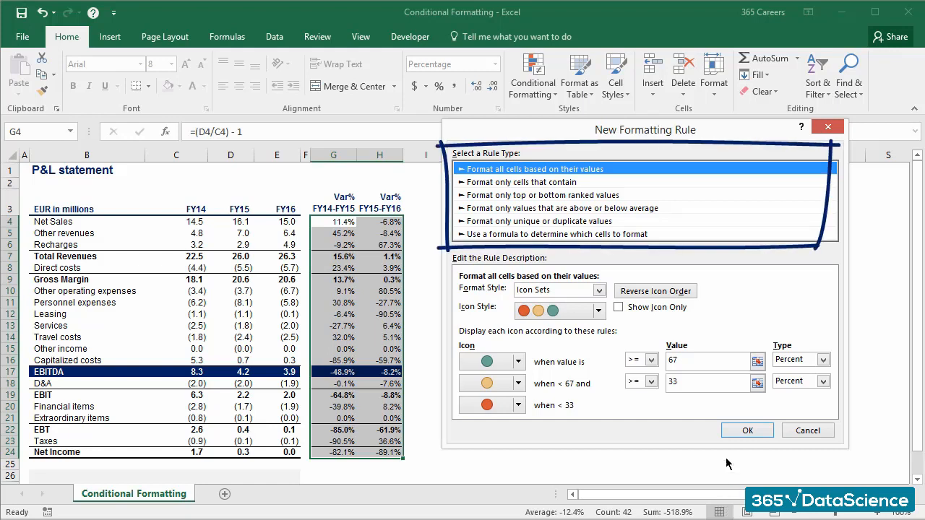
Step: Examine the settings of each formatting rule type, returning to the one that formats all cells based on their values
left_click(665, 185)
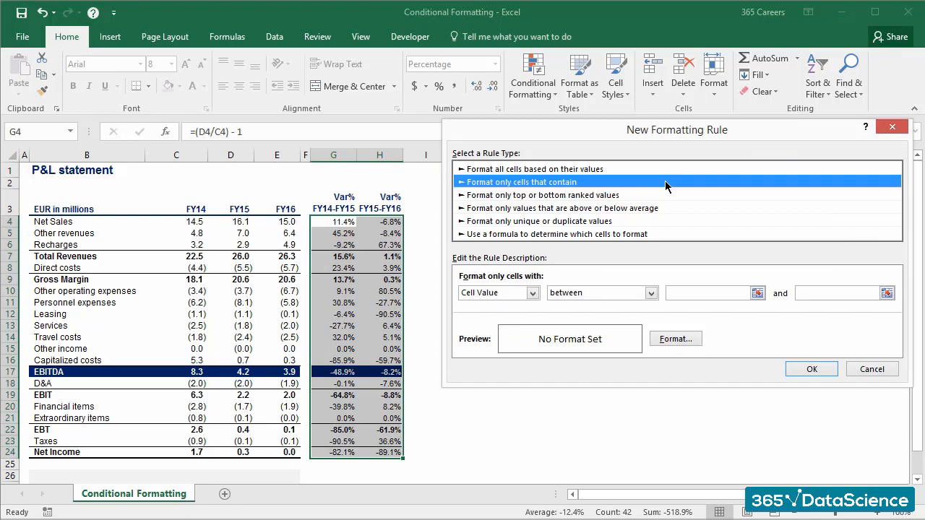
left_click(661, 195)
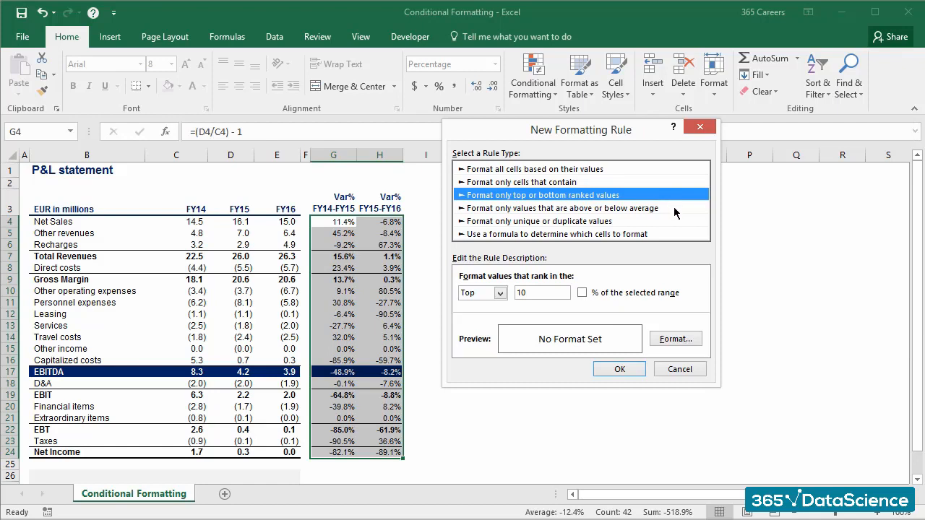
left_click(675, 208)
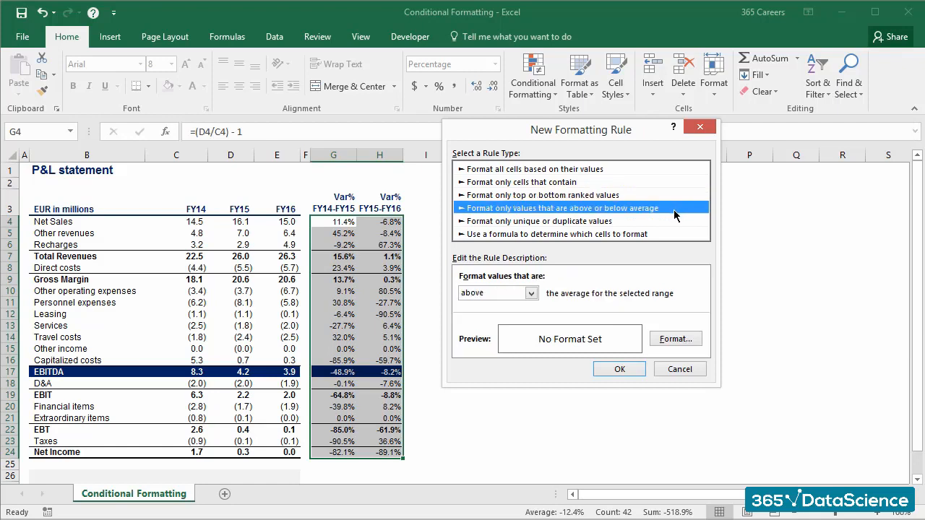
left_click(669, 221)
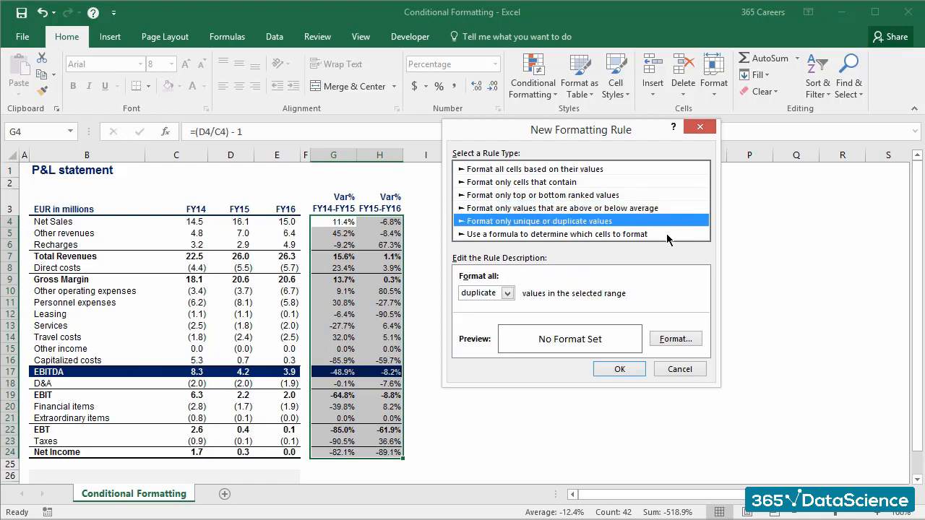
left_click(666, 233)
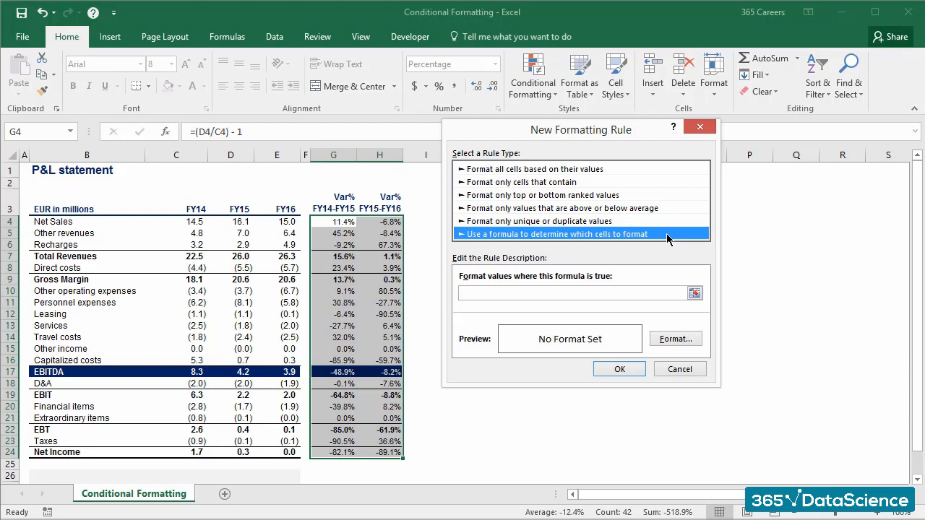
left_click(658, 292)
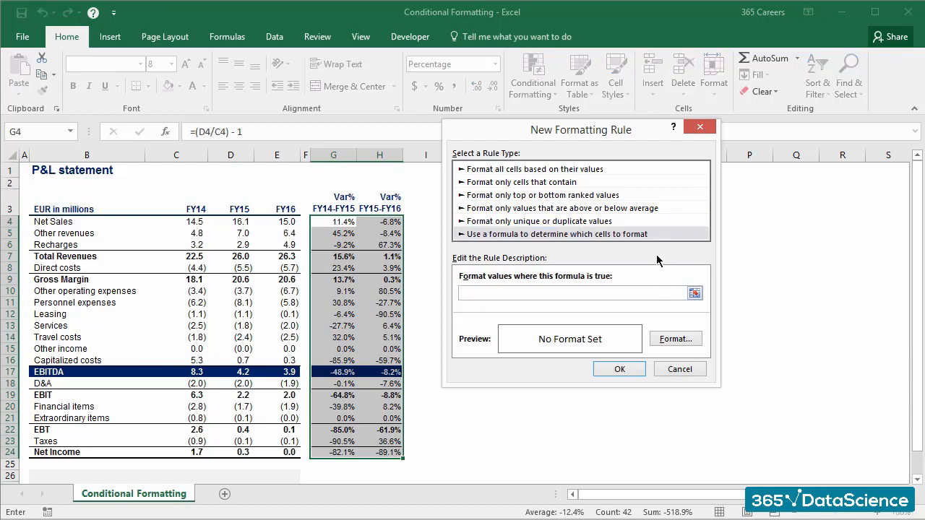
left_click(623, 168)
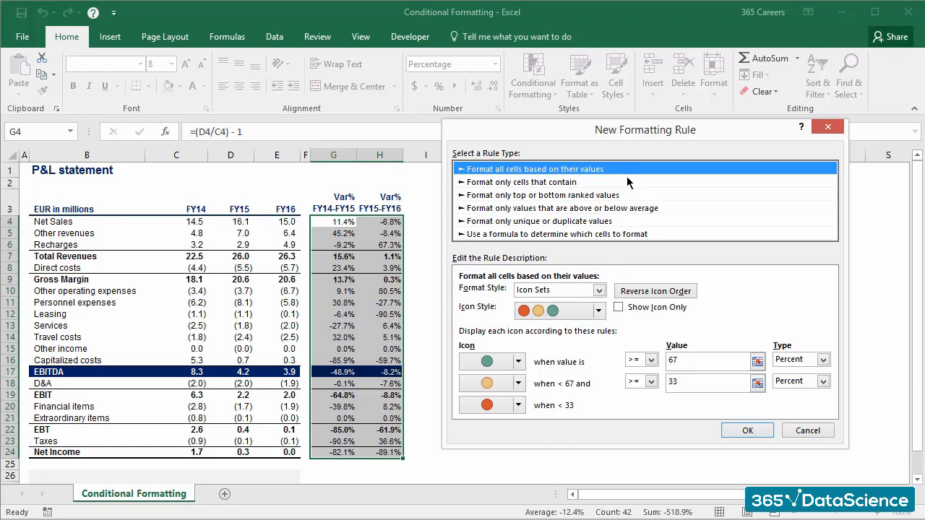
Step: Review the icon thresholds and value types, and apply the traffic-light rule with thresholds of 67 and 33 percent
left_click(734, 360)
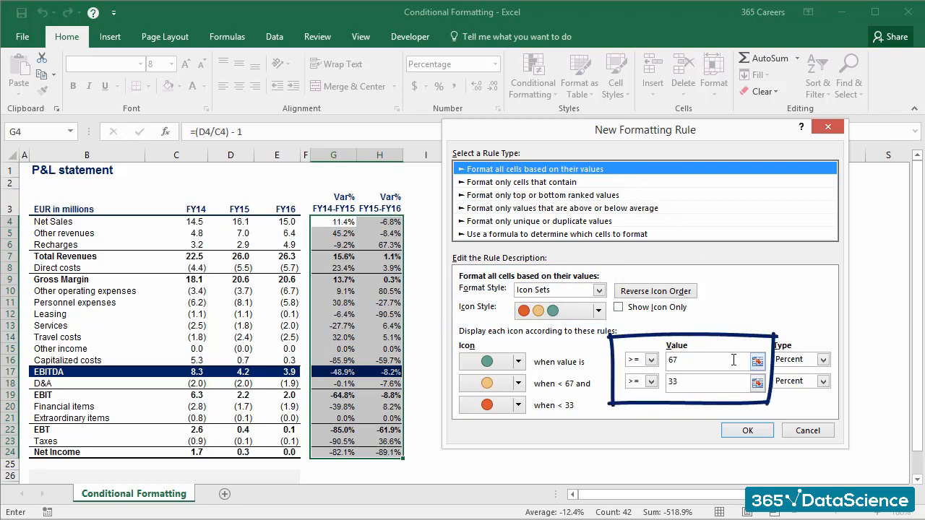
double_click(672, 360)
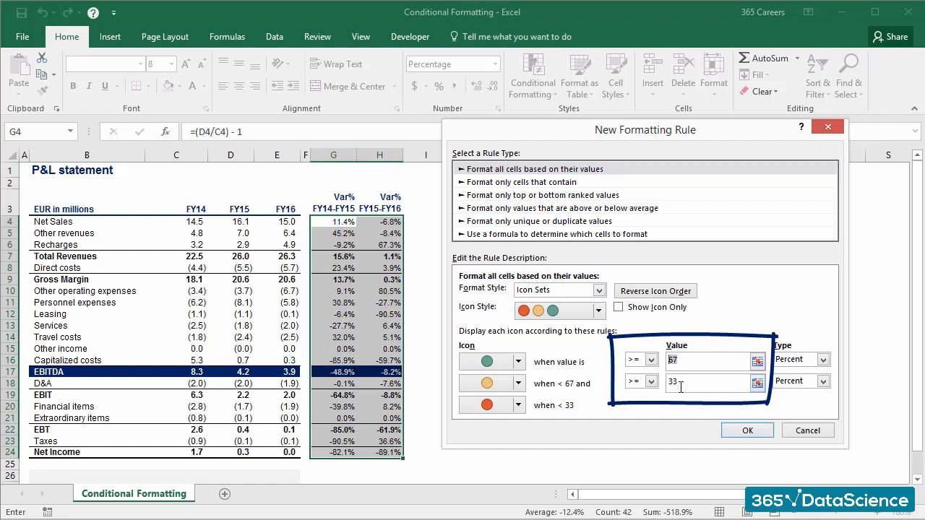
left_click(681, 383)
double_click(672, 382)
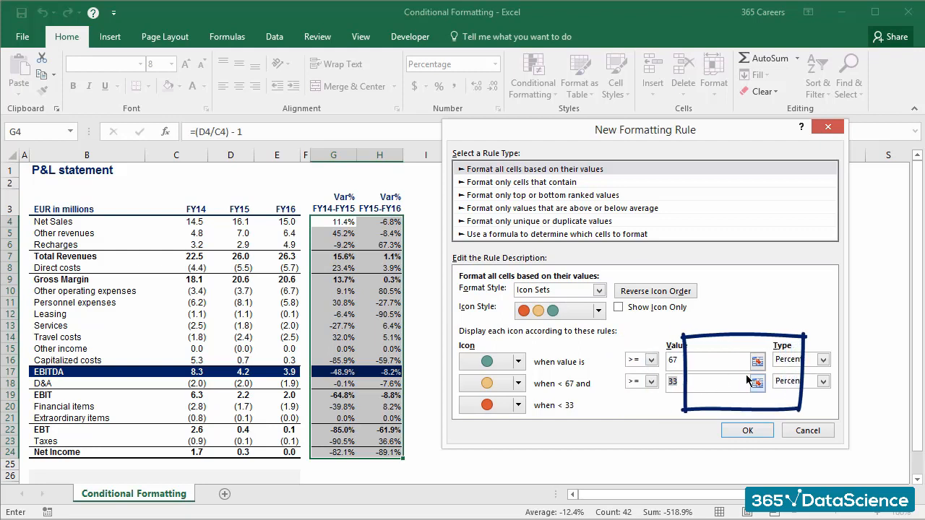
left_click(824, 360)
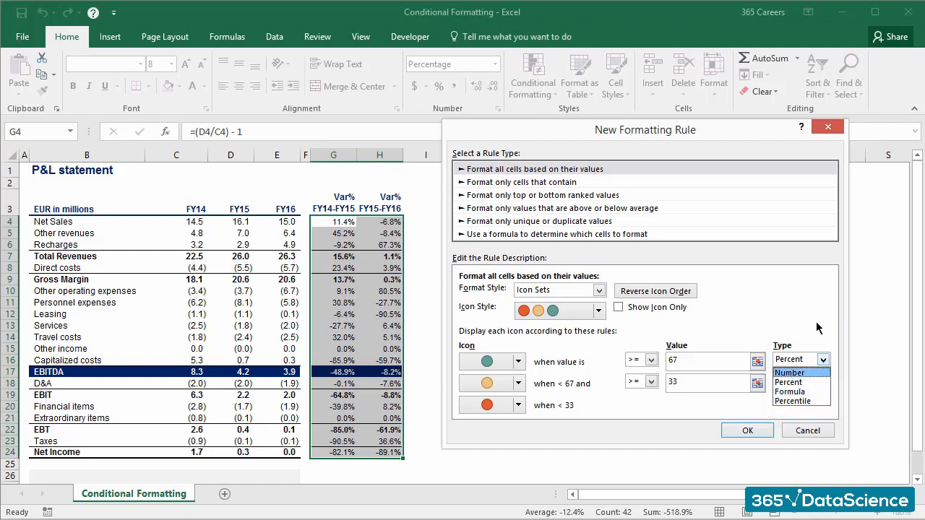
key("Escape")
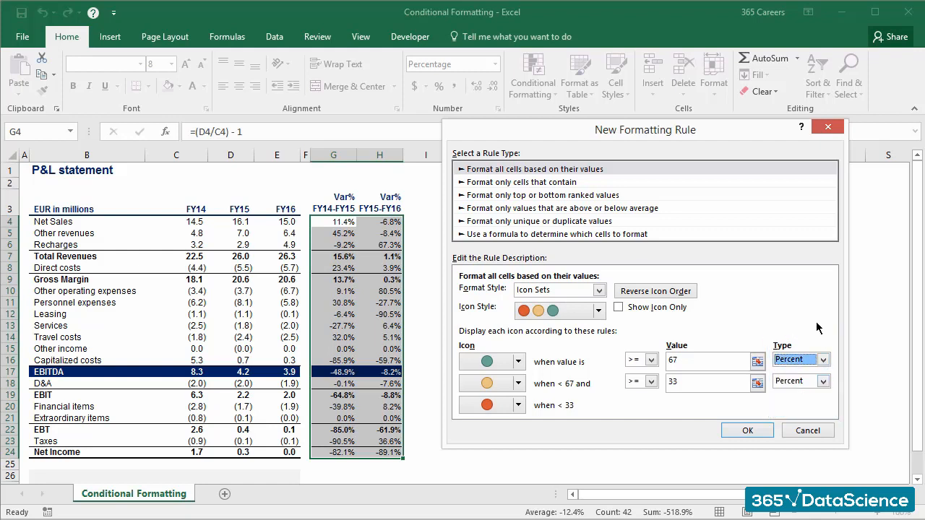
left_click(760, 432)
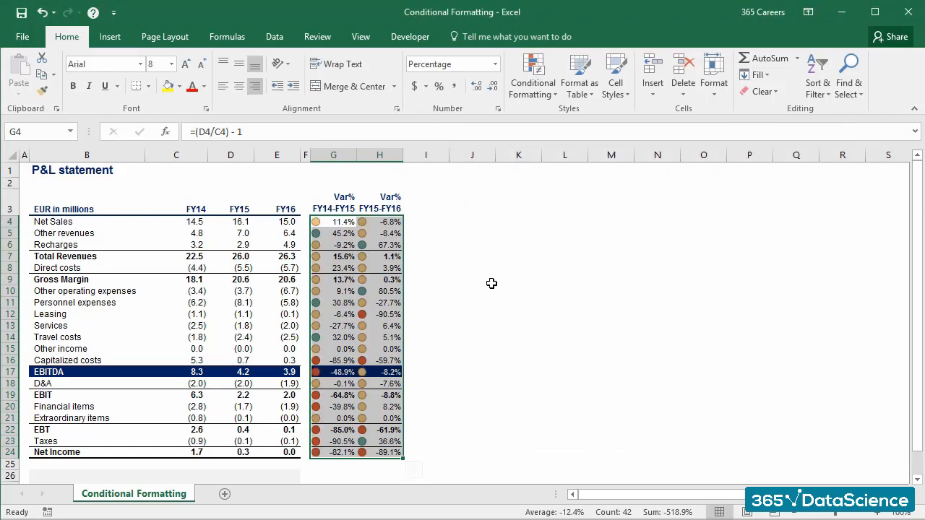
left_click(442, 267)
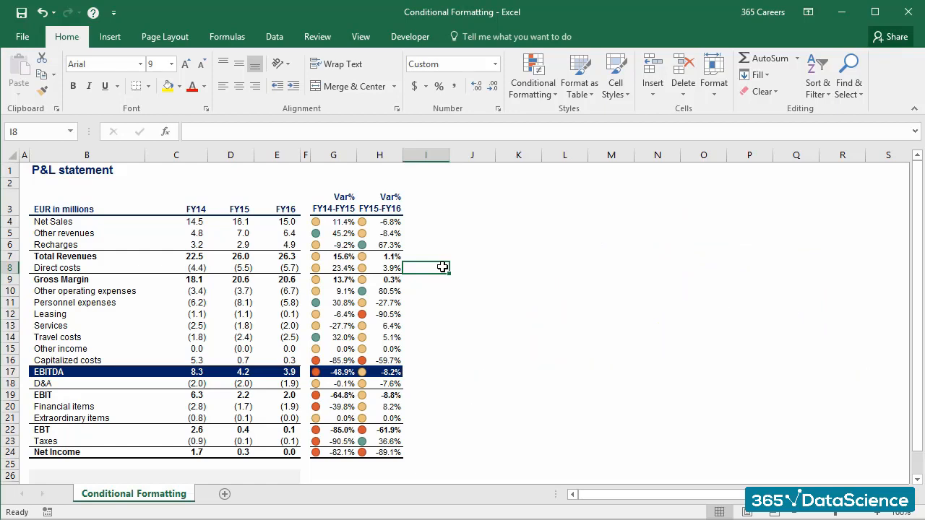
Step: List the conditional formatting rules for this worksheet and open the icon set rule for editing
left_click(534, 100)
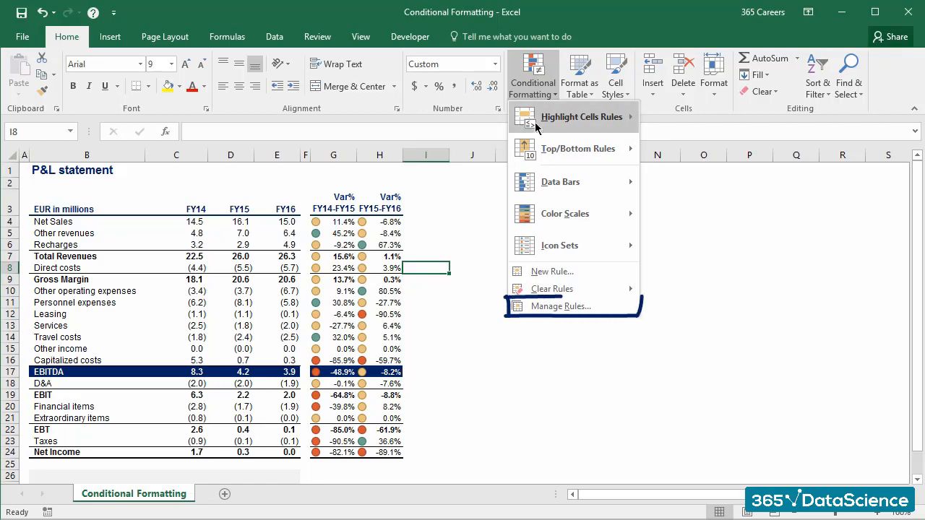
left_click(581, 306)
left_click(554, 210)
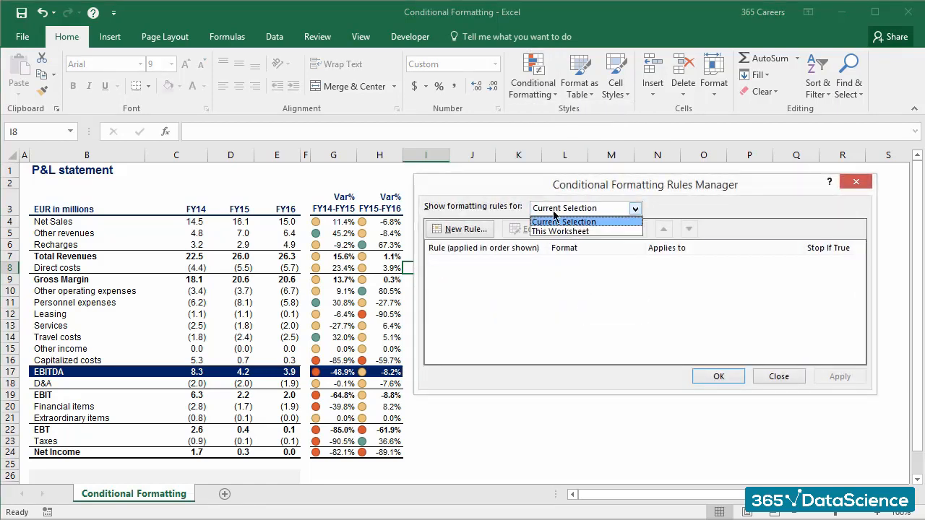
left_click(601, 231)
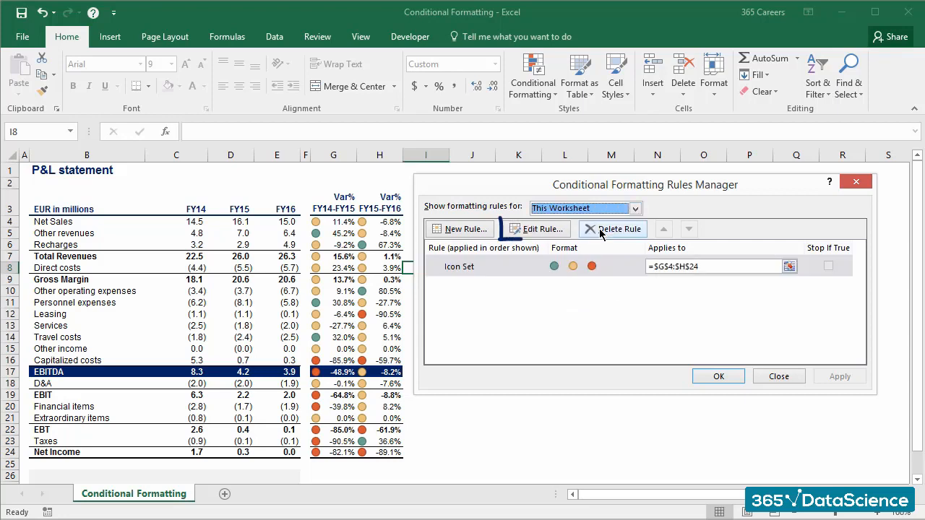
left_click(563, 232)
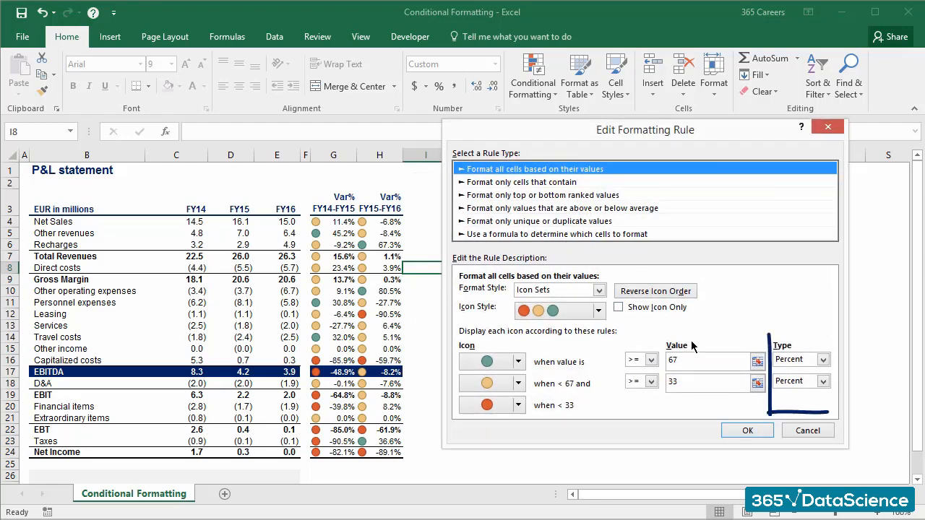
Step: Set the green icon's threshold to type Number with a value of 0.1
left_click(802, 360)
left_click(789, 382)
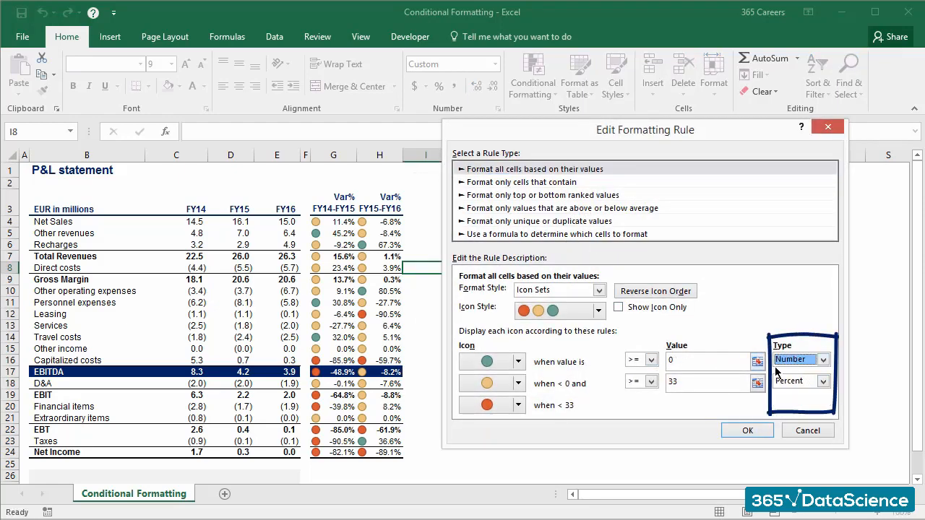
left_click(721, 361)
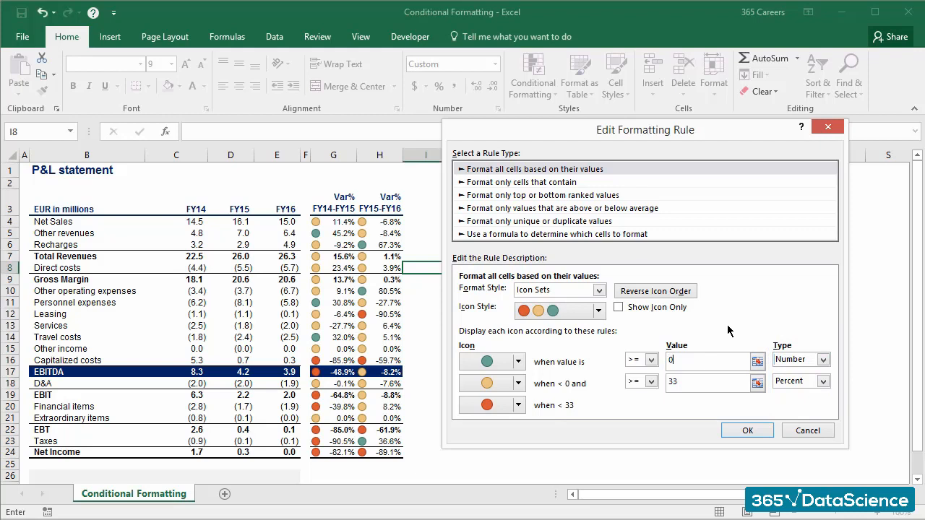
type(".1")
Step: Set the yellow icon's threshold to type Number with a value of 0, and apply the edited rule
left_click(783, 383)
left_click(787, 394)
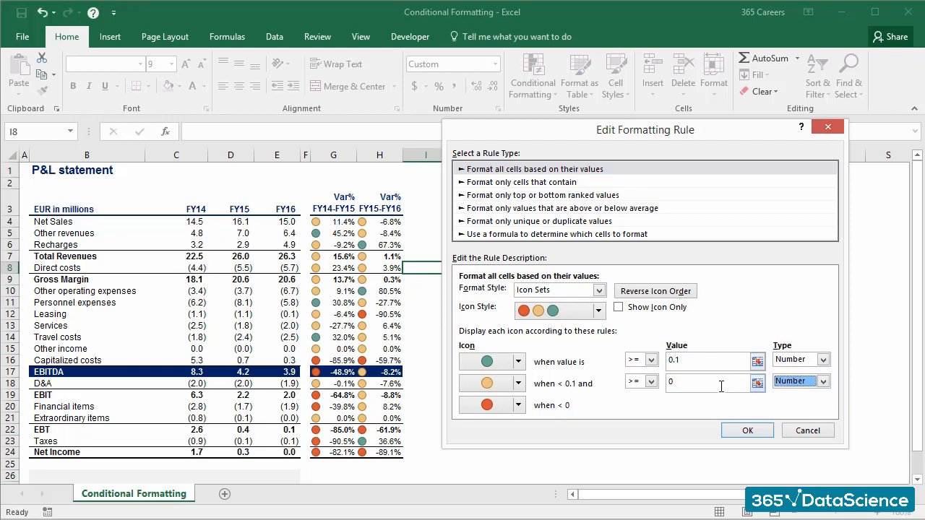
left_click(721, 386)
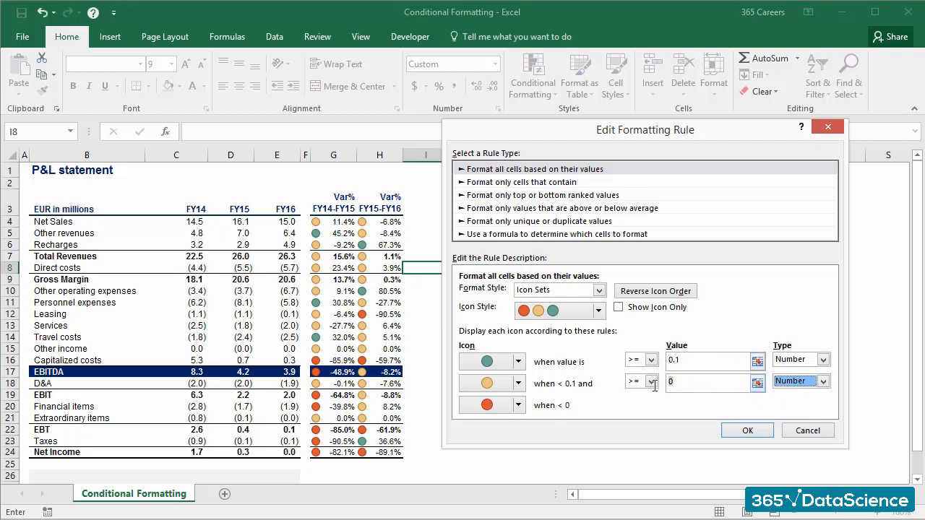
left_click(748, 430)
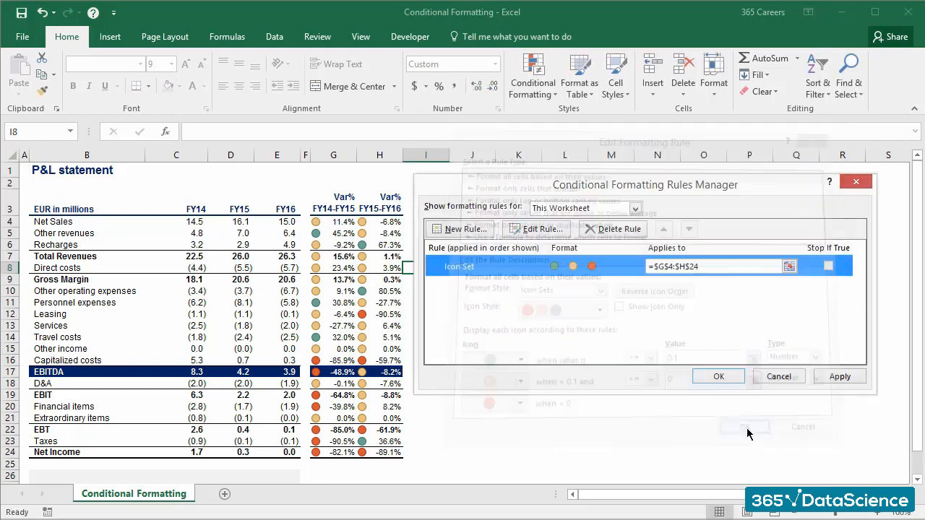
left_click(822, 379)
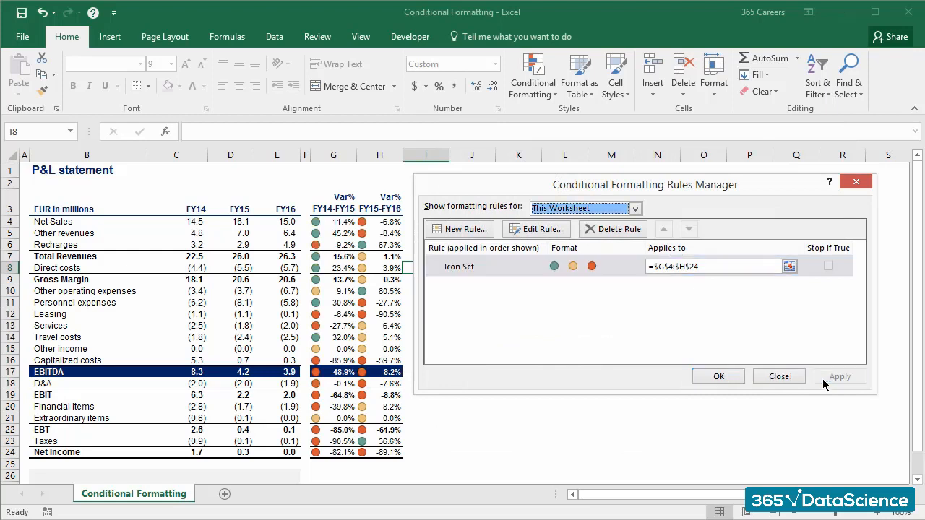
left_click(726, 376)
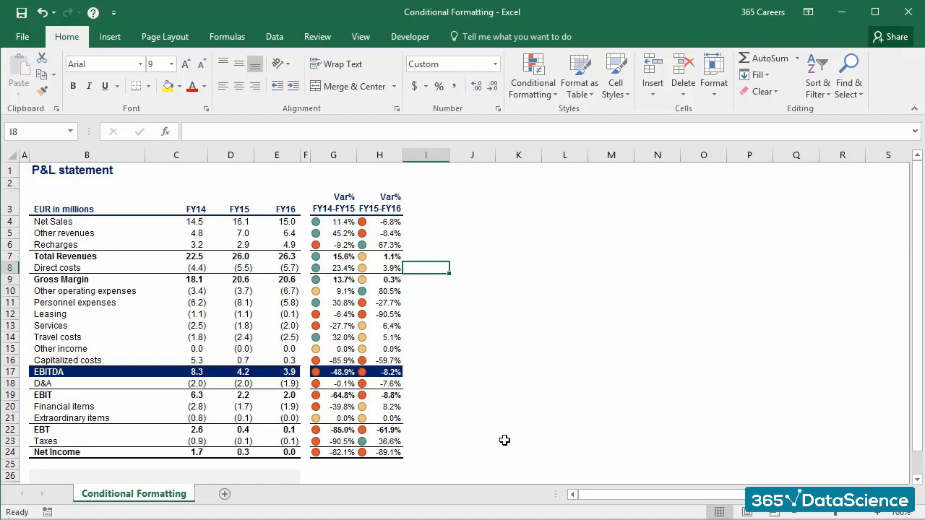
Step: Clear the conditional formatting rules from the entire sheet
left_click(537, 100)
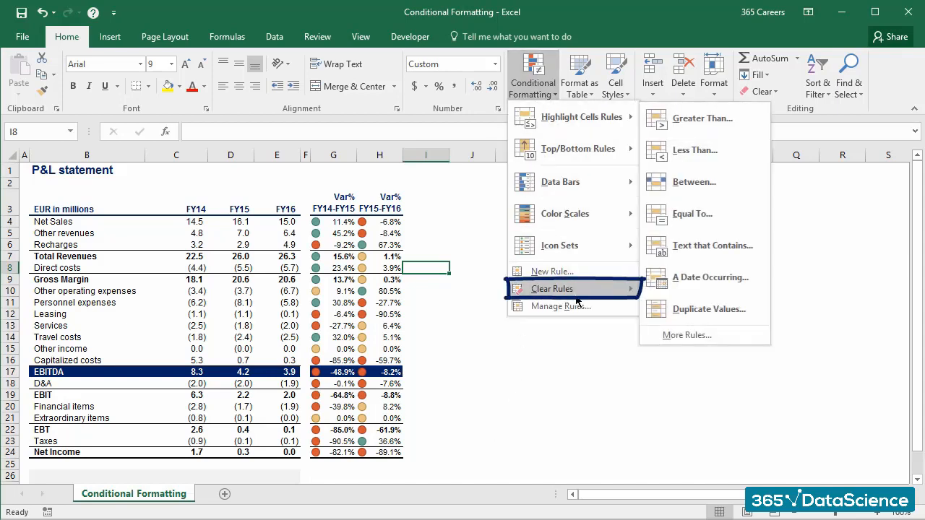
mouse_move(577, 298)
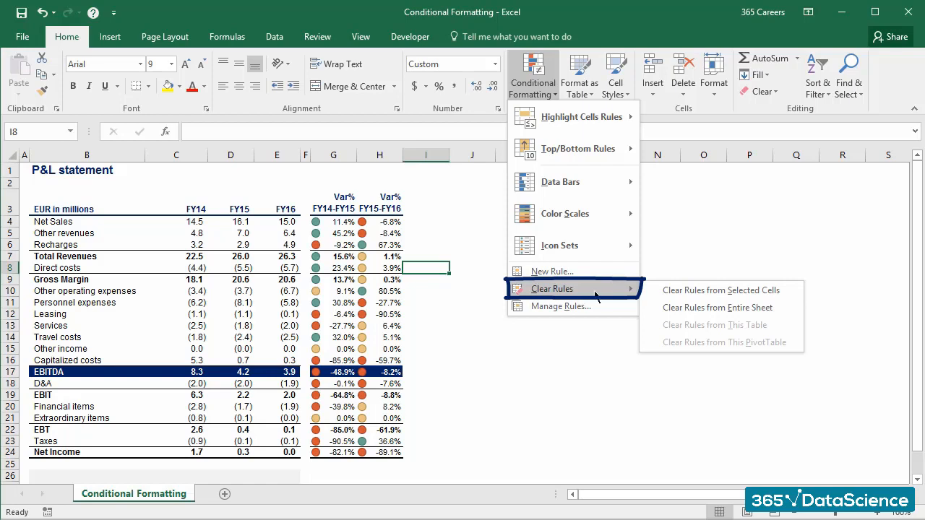
left_click(790, 311)
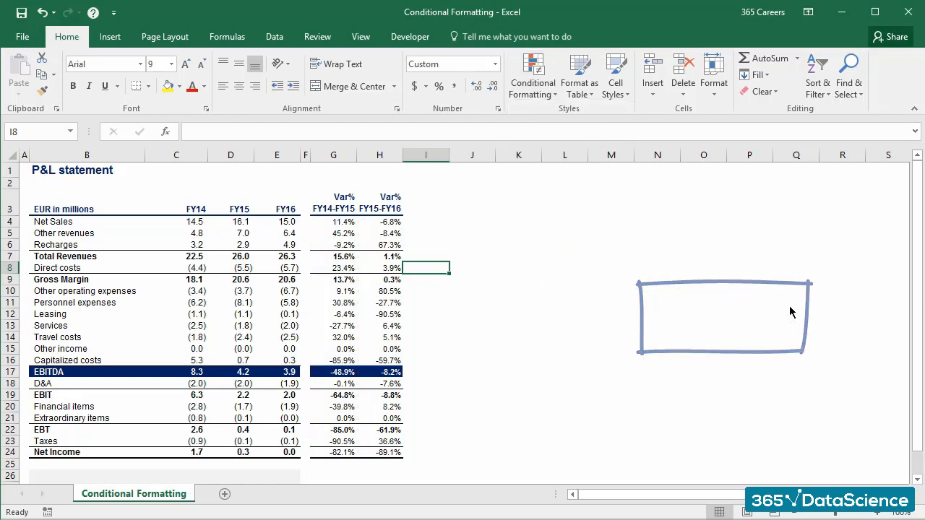